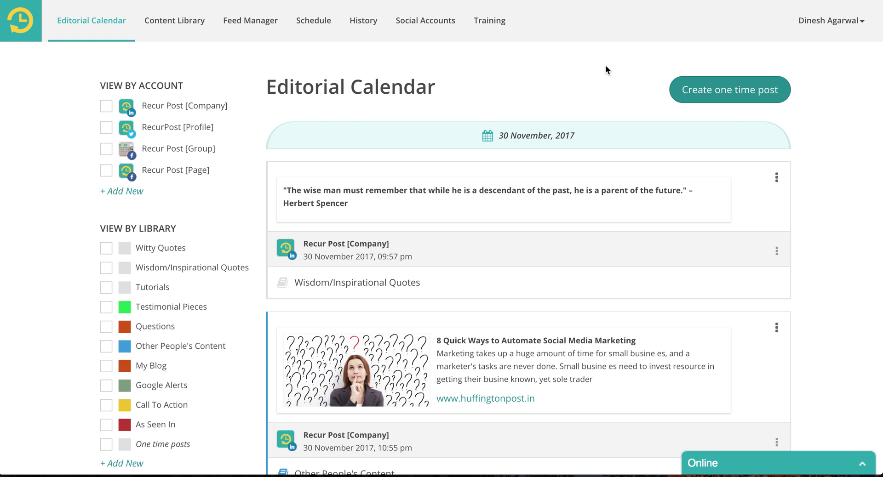
# Step: Open the Google Alerts library from the content library and go to its bulk content upload page
pyautogui.click(169, 26)
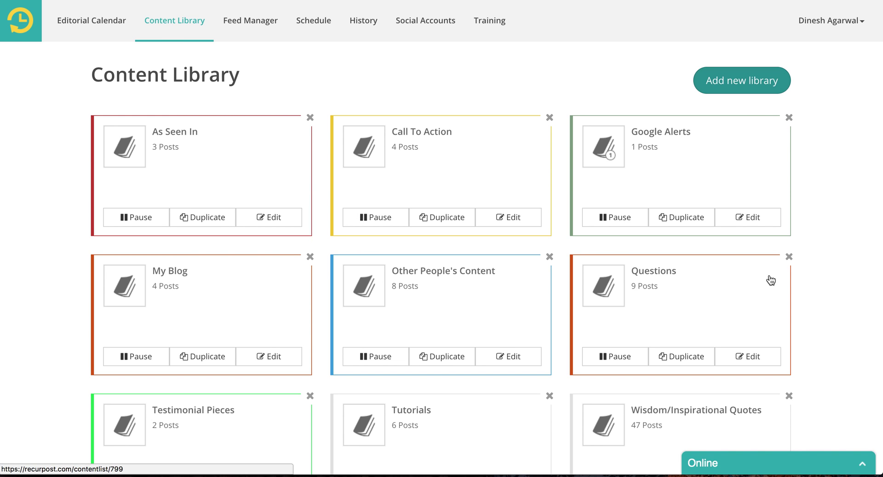
pyautogui.scroll(-5, 770, 281)
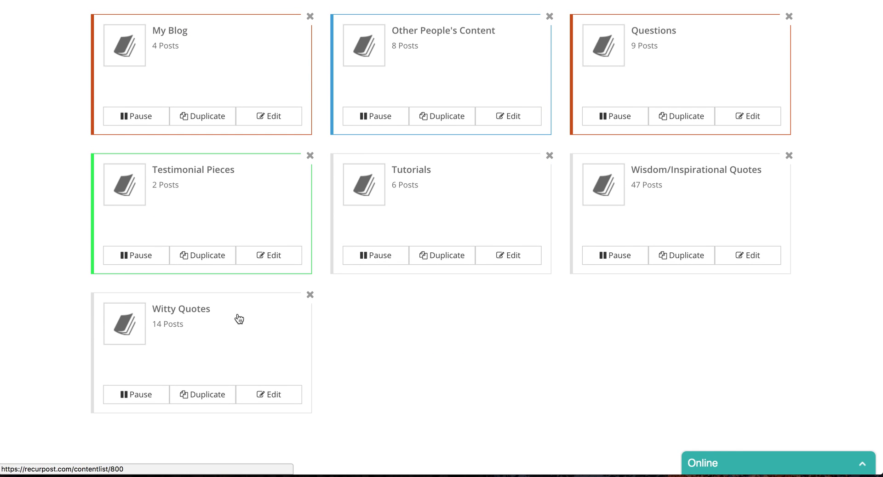
pyautogui.scroll(5, 239, 318)
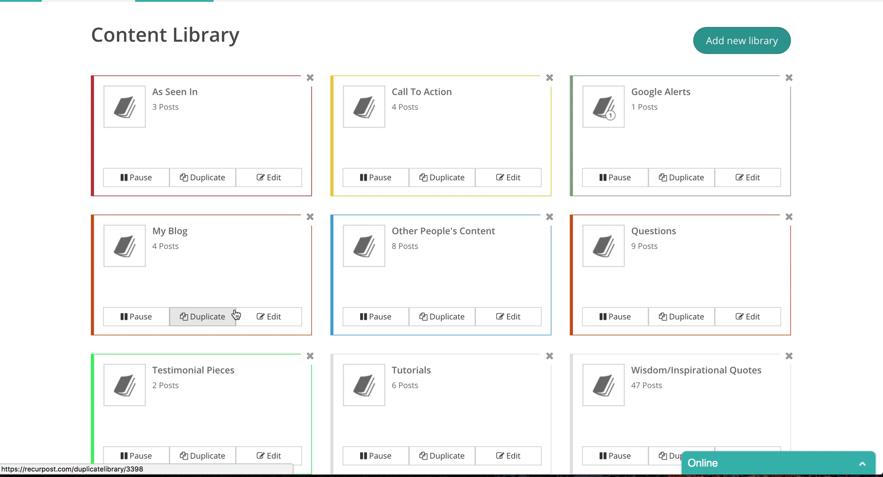
pyautogui.click(672, 95)
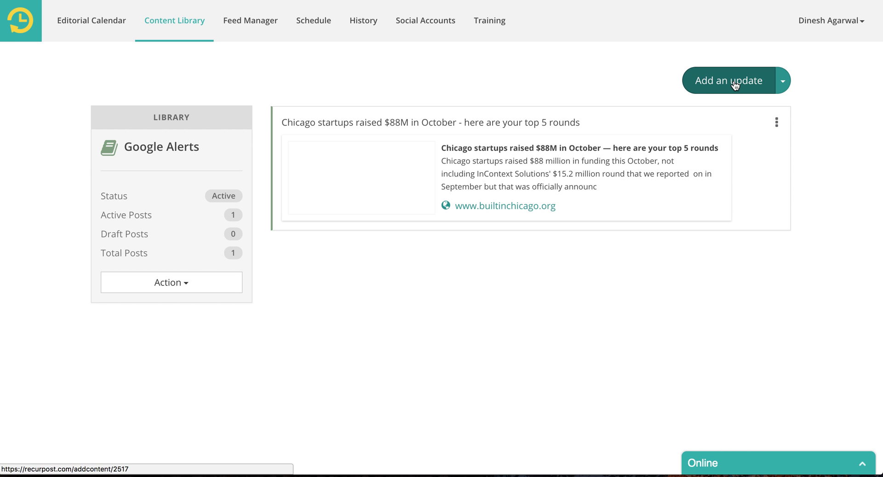
pyautogui.click(783, 89)
pyautogui.click(689, 133)
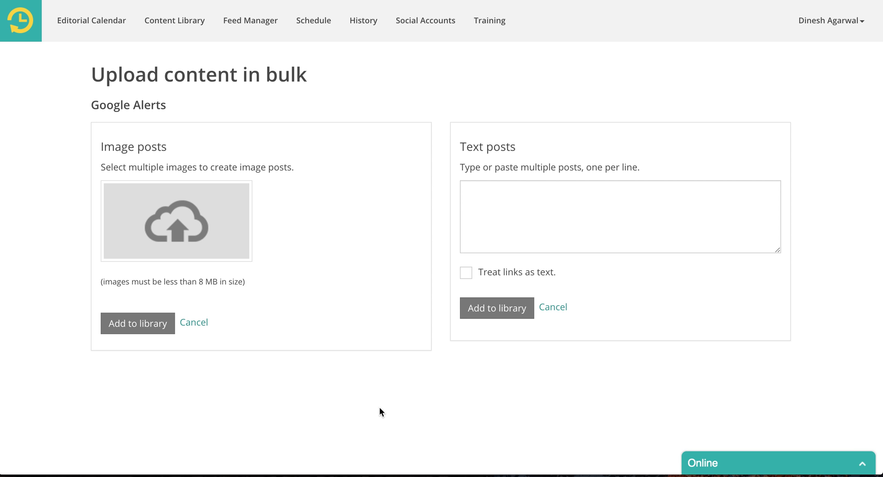
# Step: Paste the copied list of 16 sample posts, one per line, as text posts for the Google Alerts library
pyautogui.click(572, 228)
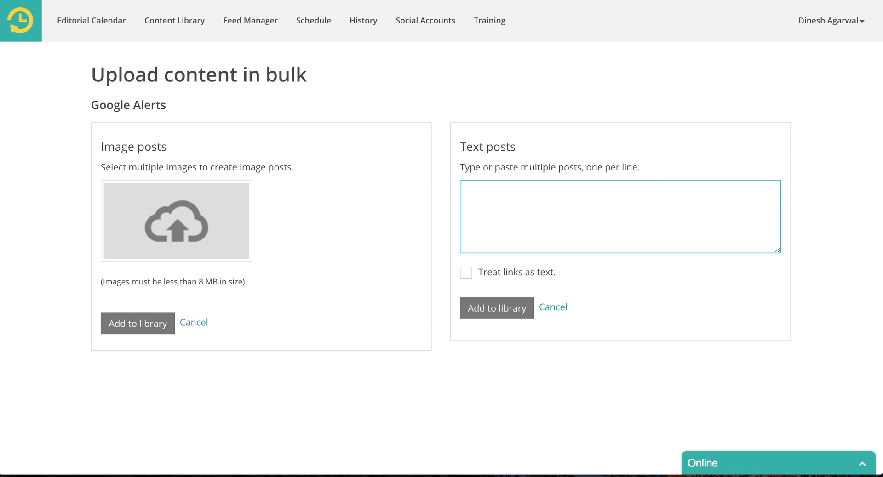
pyautogui.hotkey('alt', 'Tab')
pyautogui.click(552, 216)
pyautogui.hotkey('ctrl', 'v')
pyautogui.hotkey('ctrl', 'Home')
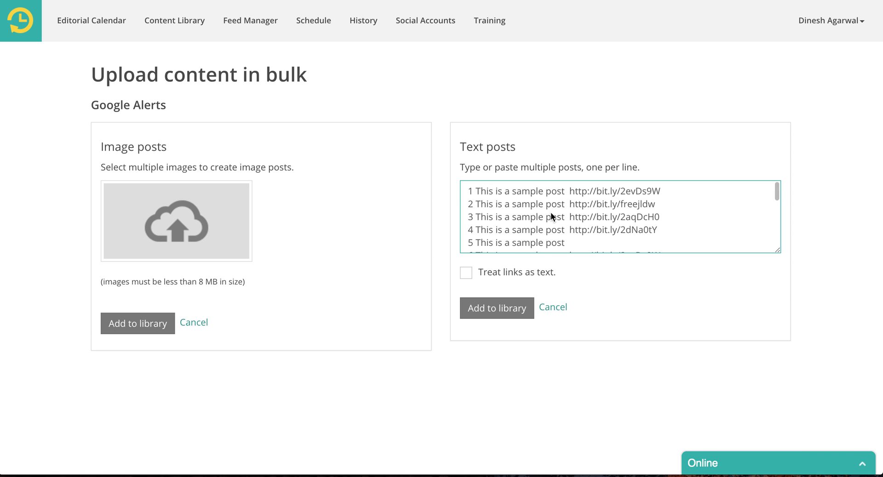
# Step: Look through the pasted lines from the first sample post to the last, checking their text and links
pyautogui.press('Down')
pyautogui.press('Up')
pyautogui.press('Down')
pyautogui.press('Down')
pyautogui.press('Down')
pyautogui.press('Down')
pyautogui.press('Down')
pyautogui.press('Down')
pyautogui.press('Down')
pyautogui.press('Down')
pyautogui.press('Down')
pyautogui.press('Down')
pyautogui.press('Down')
pyautogui.press('Down')
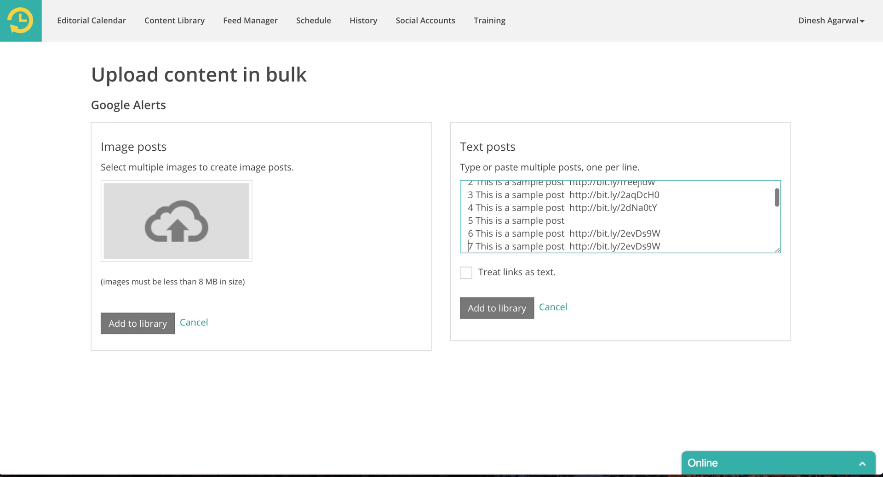
pyautogui.press('Down')
pyautogui.press('Down')
pyautogui.press('Down')
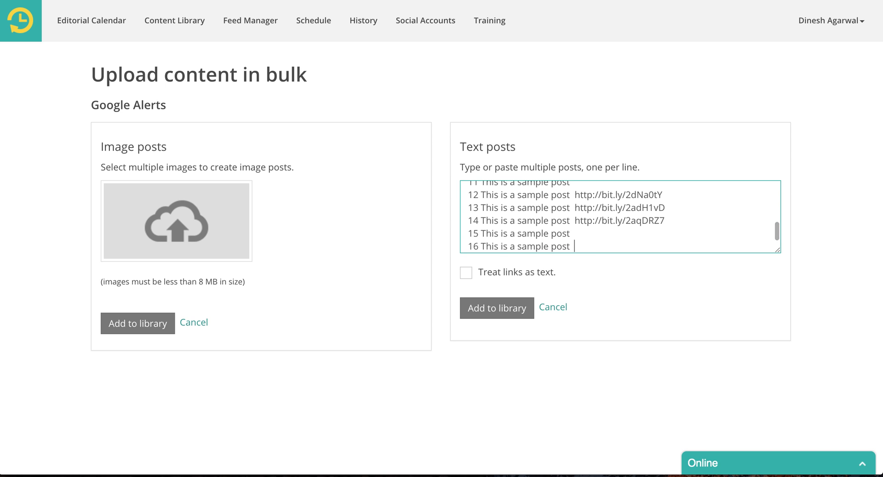
# Step: Submit the pasted text posts and review the individual entries and link previews created from them
pyautogui.click(490, 313)
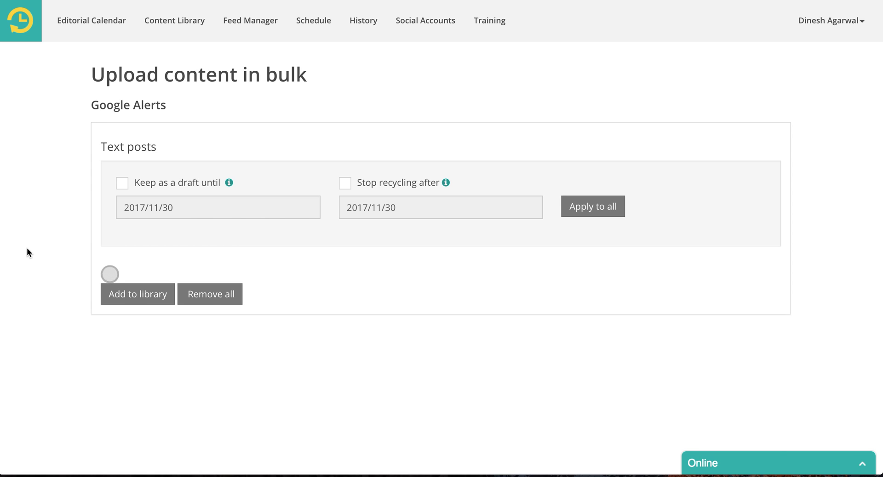
pyautogui.scroll(-20, 28, 249)
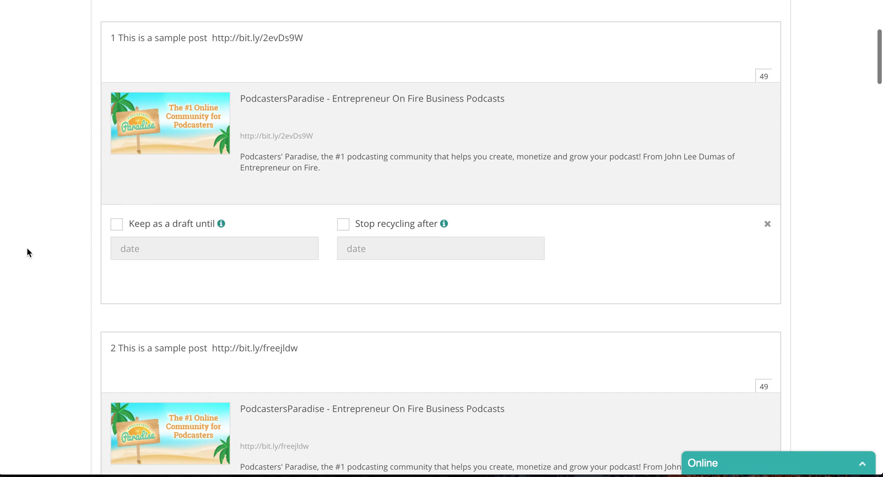
pyautogui.scroll(-15, 26, 252)
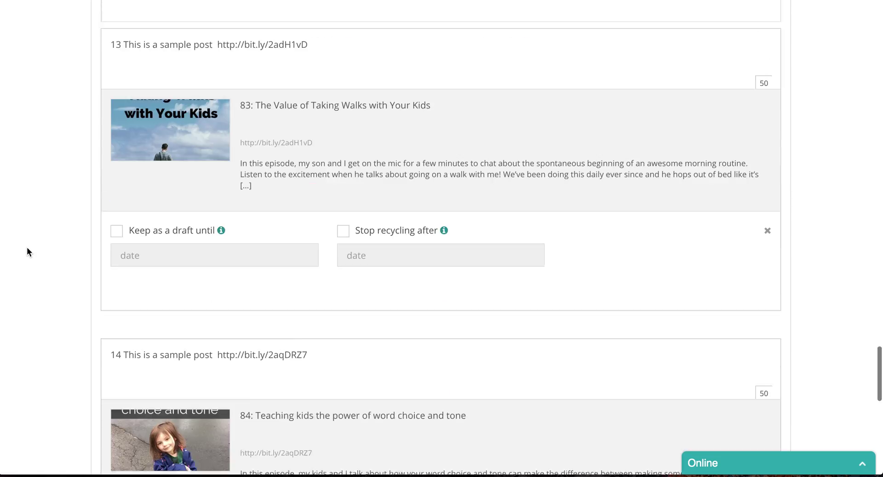
pyautogui.scroll(3, 26, 251)
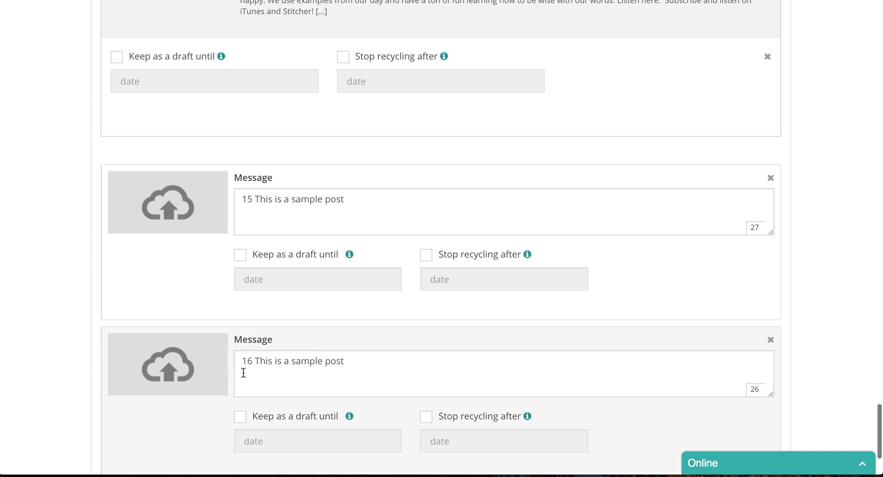
pyautogui.scroll(8, 79, 347)
pyautogui.scroll(20, 79, 346)
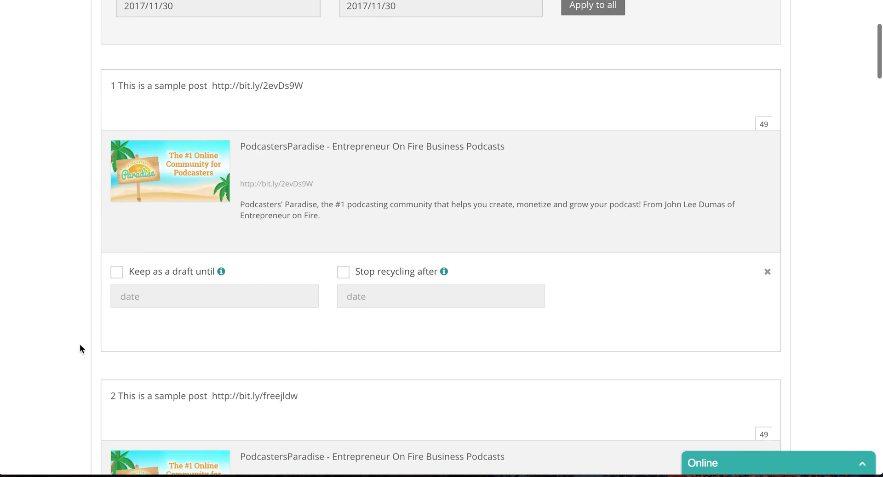
pyautogui.scroll(-4, 79, 345)
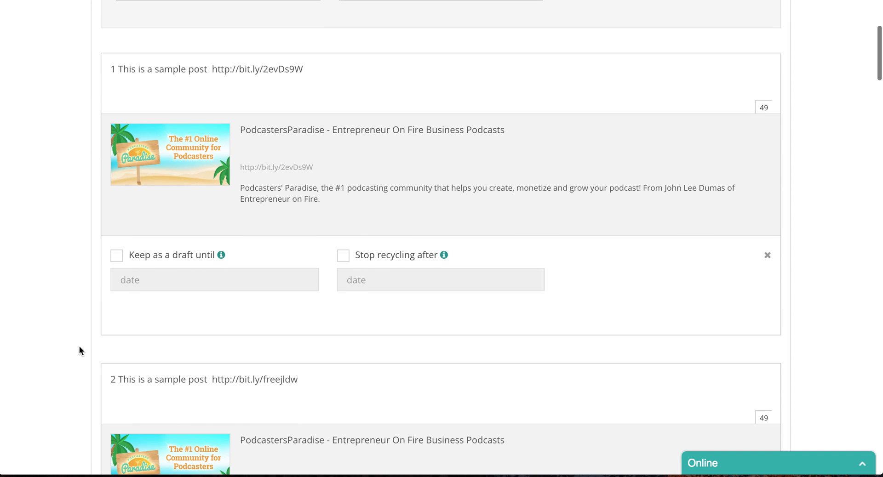
# Step: Replace the first post's message with "Do you like podcasts? You will like this one then. Check it out now."
pyautogui.moveTo(175, 181)
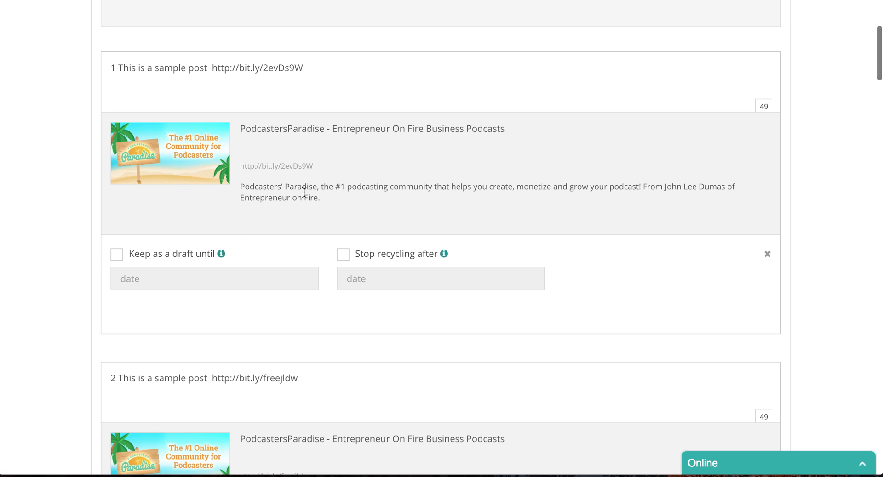
pyautogui.tripleClick(155, 68)
pyautogui.scroll(2, 67, 123)
pyautogui.scroll(2, 68, 123)
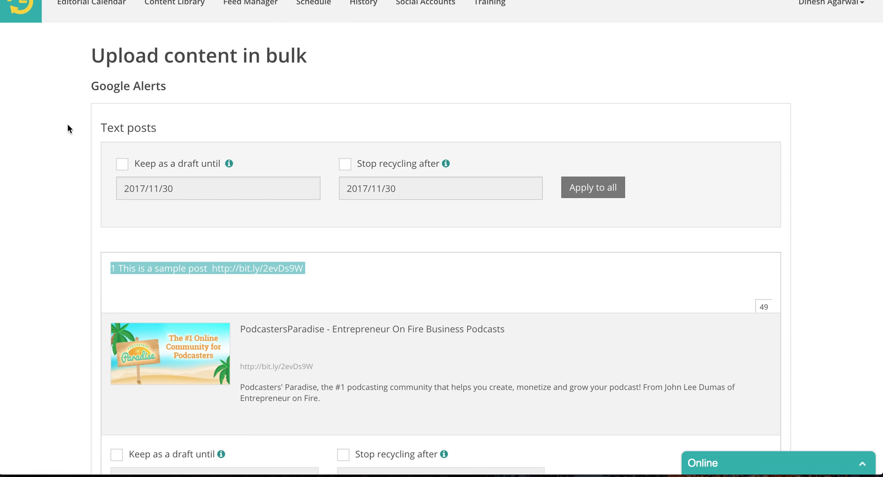
pyautogui.press('BackSpace')
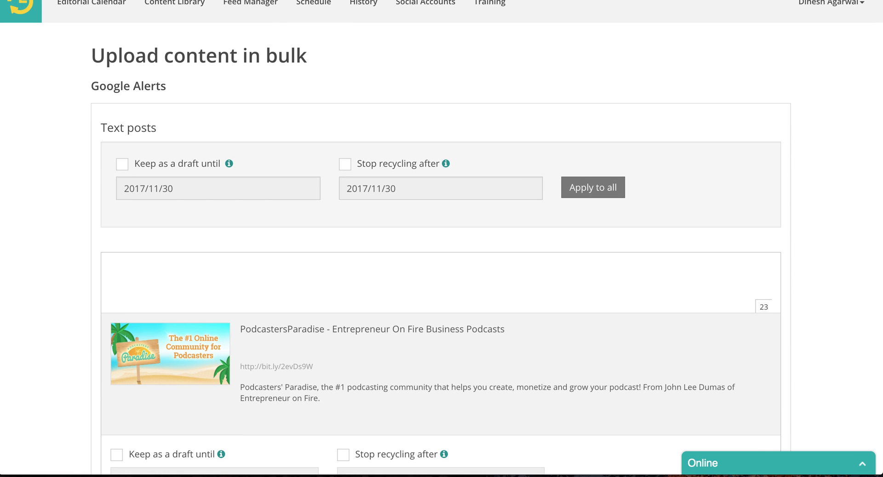
pyautogui.write('Do you like podcasts? Yo')
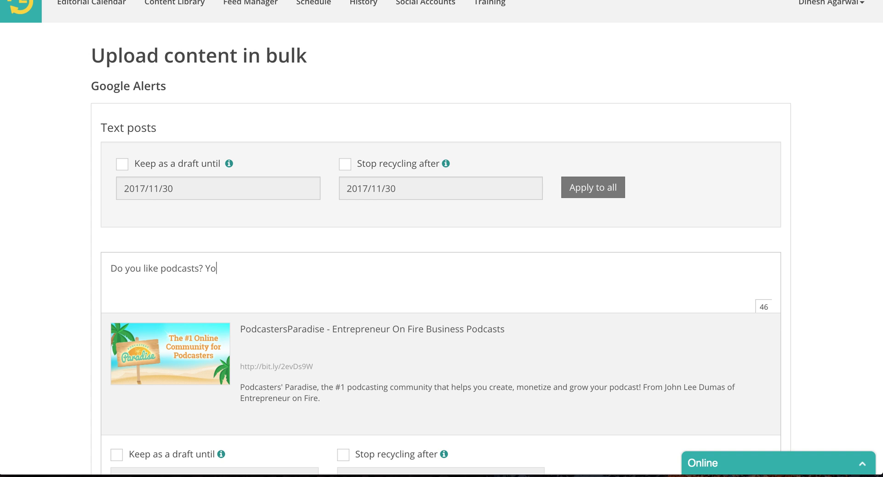
pyautogui.write('u will like this one then. C')
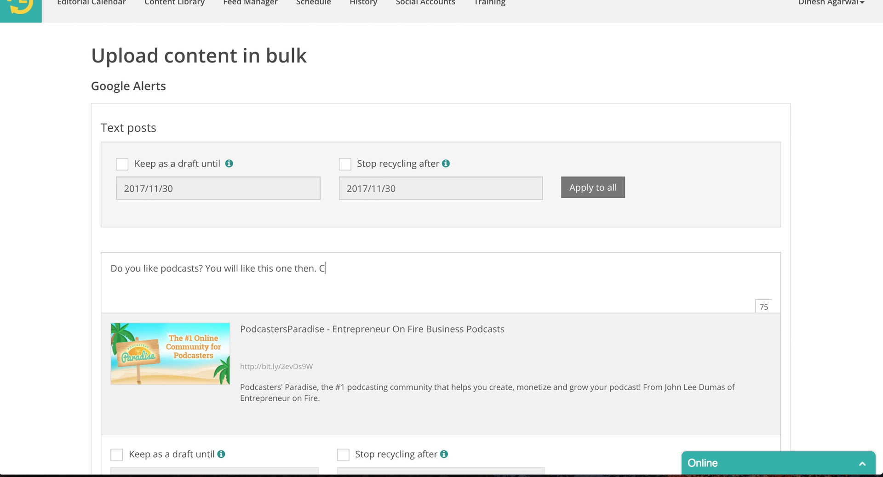
pyautogui.write('heck it out now.')
# Step: Enable keeping posts as drafts in the shared bulk settings and set the draft end date to 2017/12/30
pyautogui.scroll(-5, 61, 283)
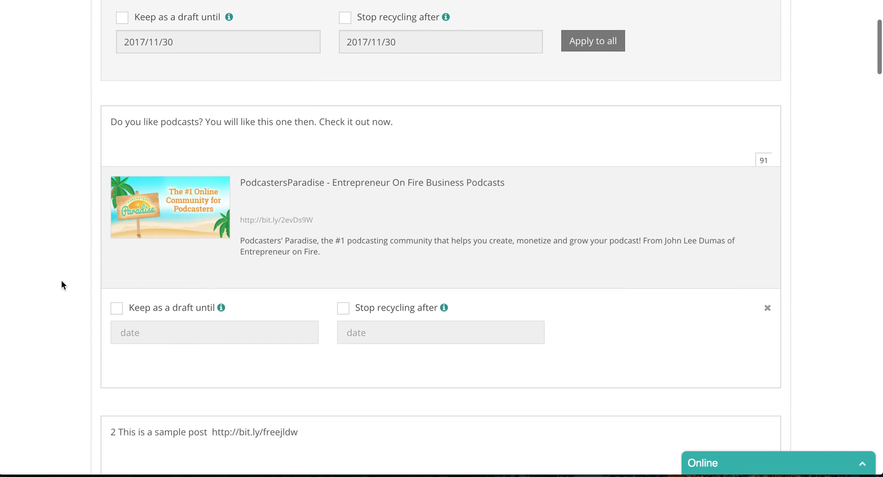
pyautogui.scroll(3, 62, 282)
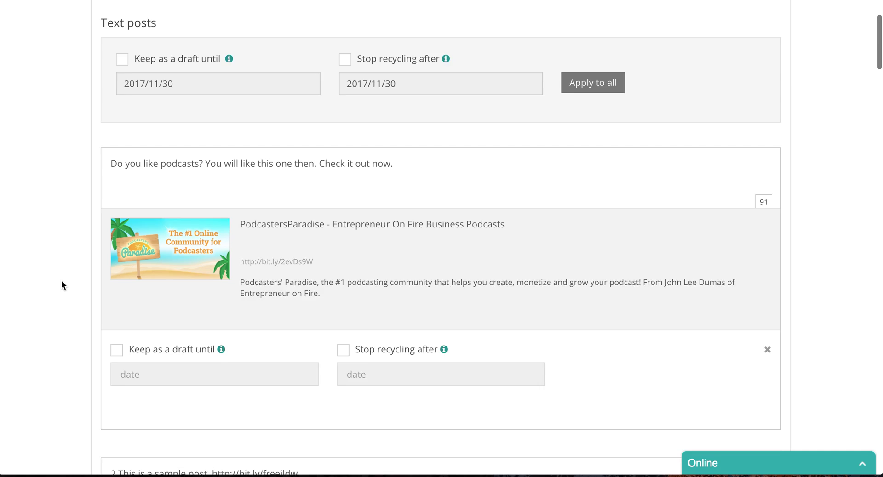
pyautogui.scroll(-9, 62, 281)
pyautogui.scroll(12, 62, 280)
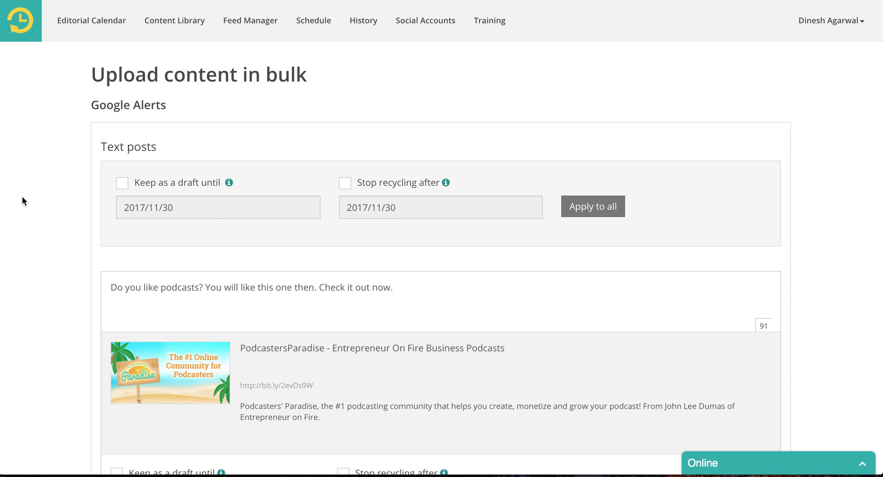
pyautogui.click(120, 185)
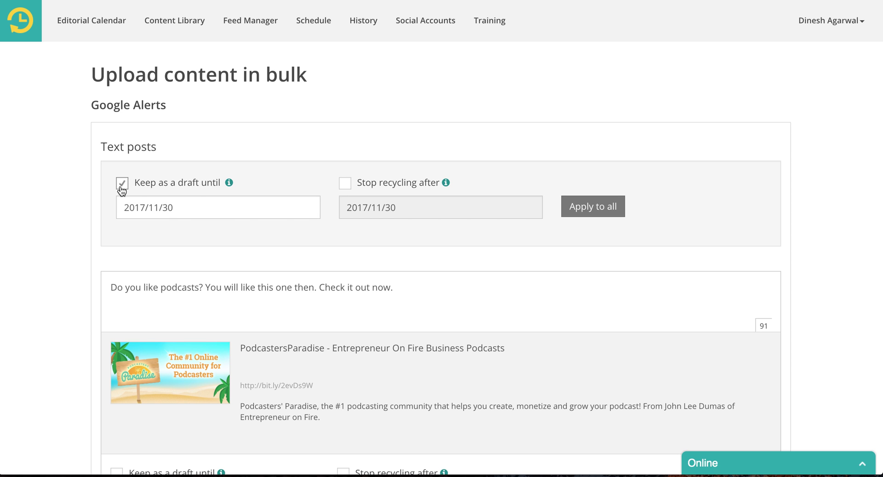
pyautogui.click(187, 207)
pyautogui.click(253, 229)
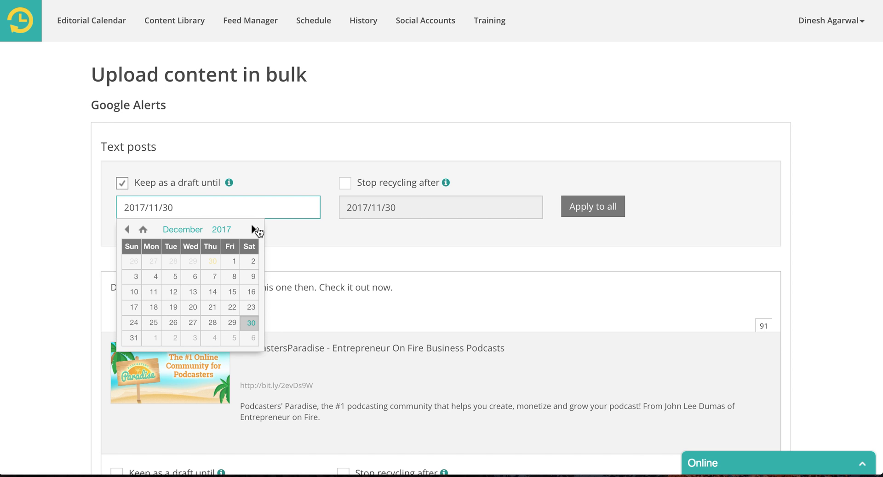
pyautogui.click(246, 323)
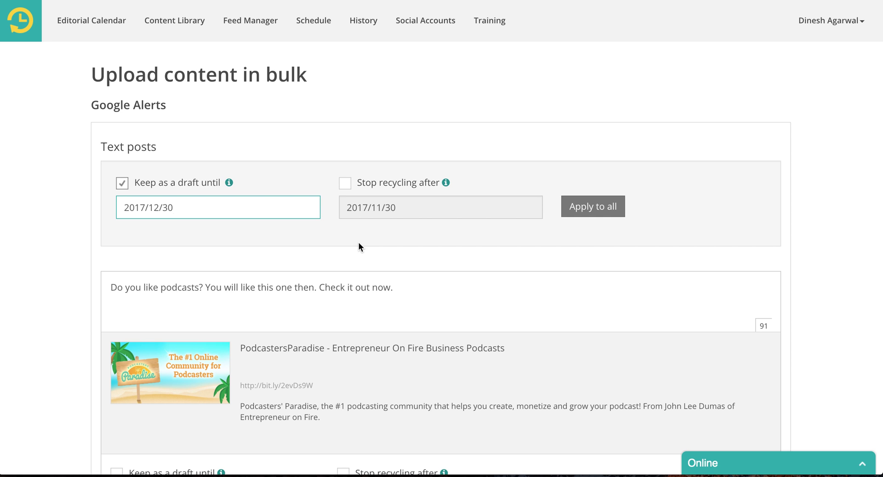
# Step: Enable the stop-recycling option in the shared bulk settings and set its date to 2018/02/20
pyautogui.click(346, 183)
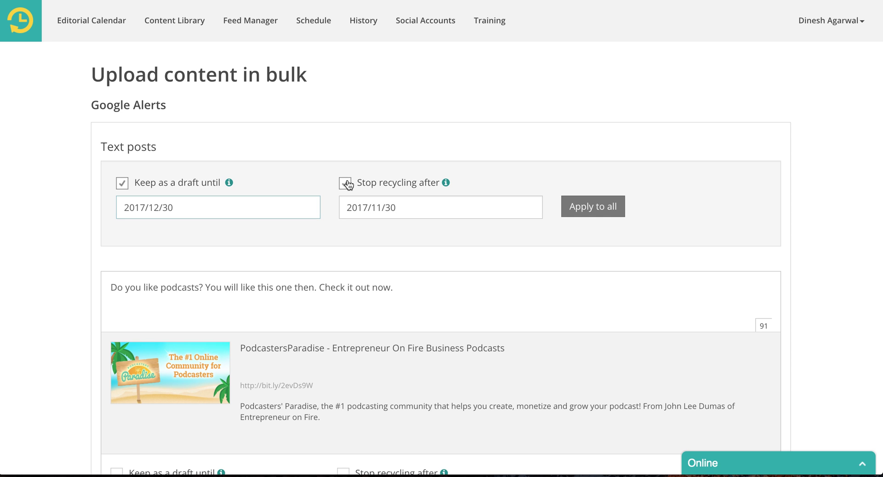
pyautogui.click(432, 215)
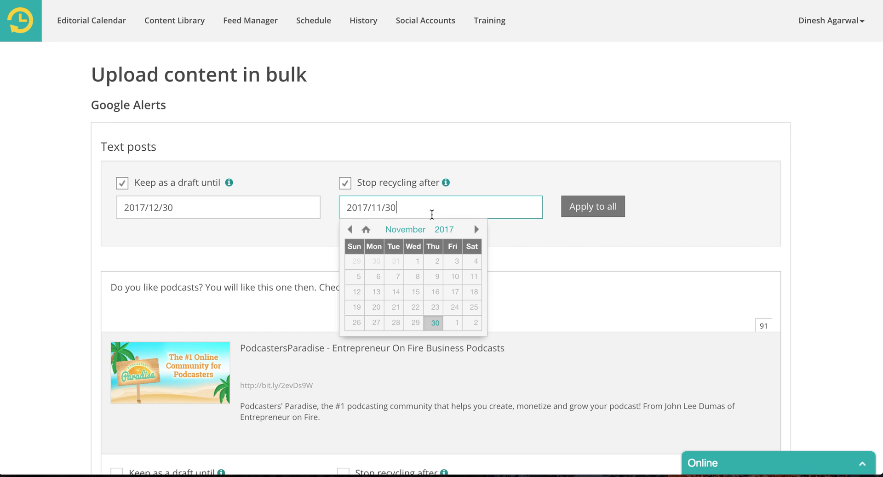
pyautogui.click(477, 229)
pyautogui.click(477, 230)
pyautogui.click(477, 229)
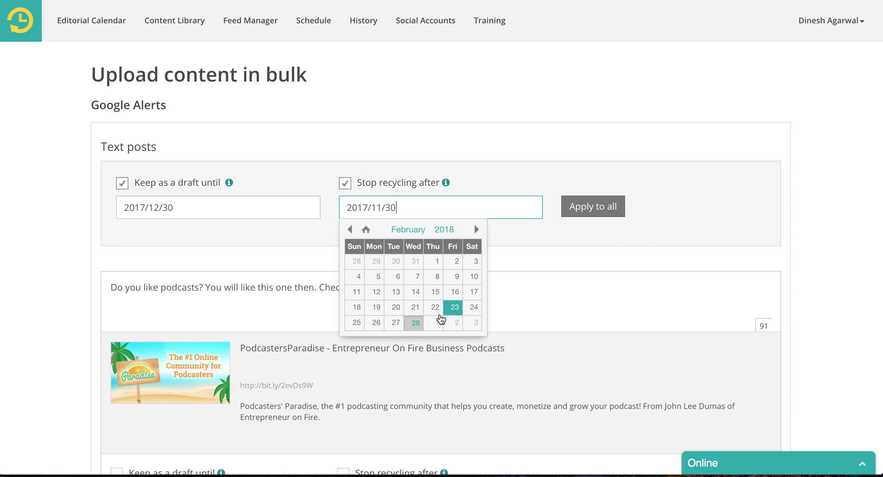
pyautogui.click(395, 309)
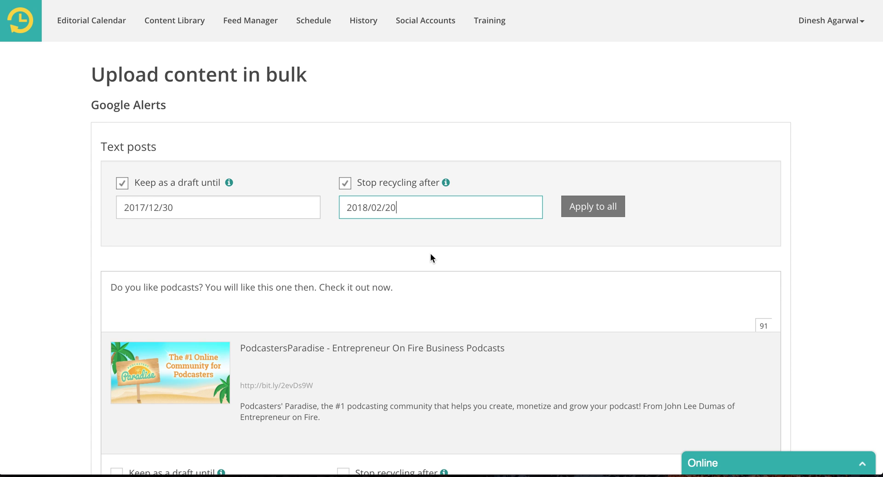
# Step: Apply the draft and stop-recycling dates to all posts and check them on the individual entries
pyautogui.click(578, 210)
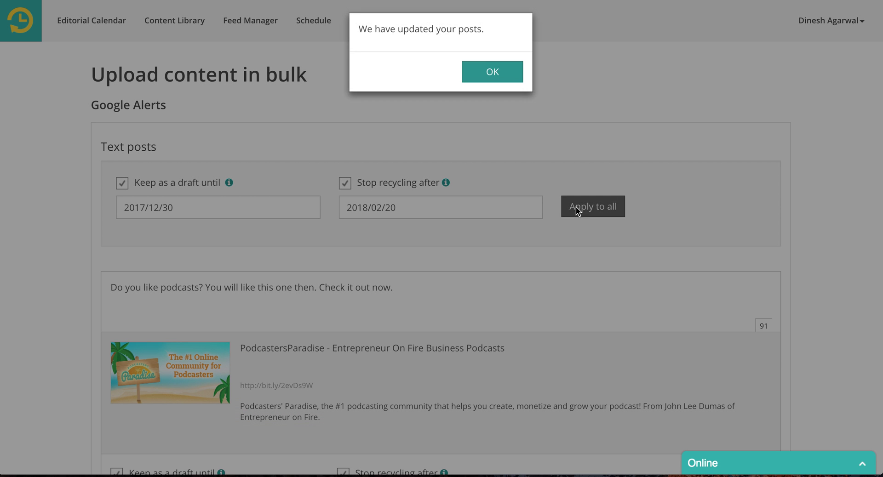
pyautogui.click(489, 74)
pyautogui.scroll(-2, 73, 264)
pyautogui.scroll(-3, 69, 262)
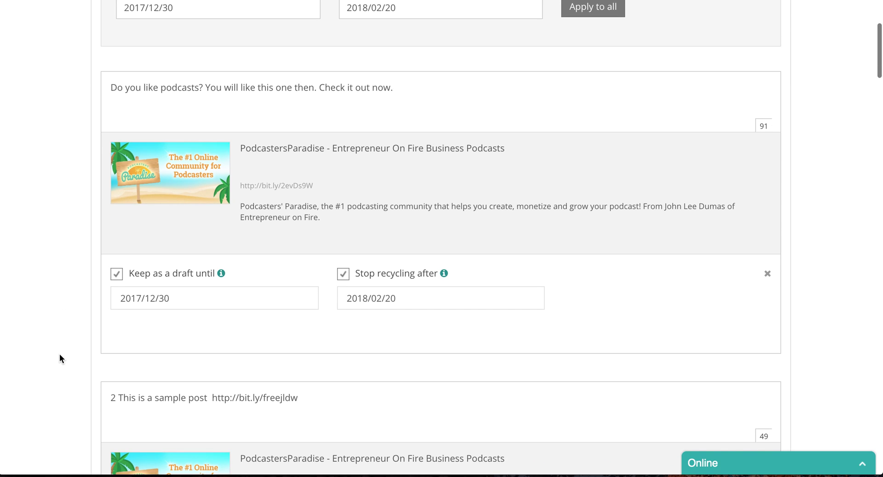
pyautogui.scroll(-7, 58, 358)
pyautogui.scroll(12, 57, 354)
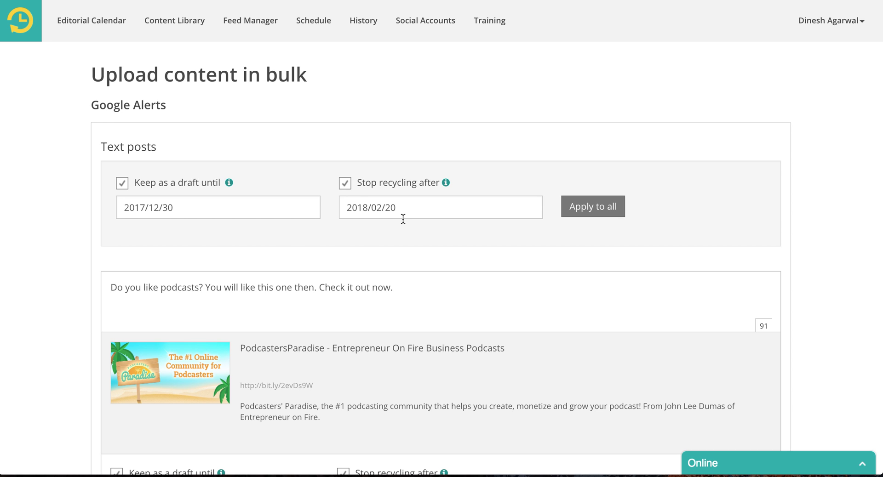
pyautogui.scroll(-20, 813, 235)
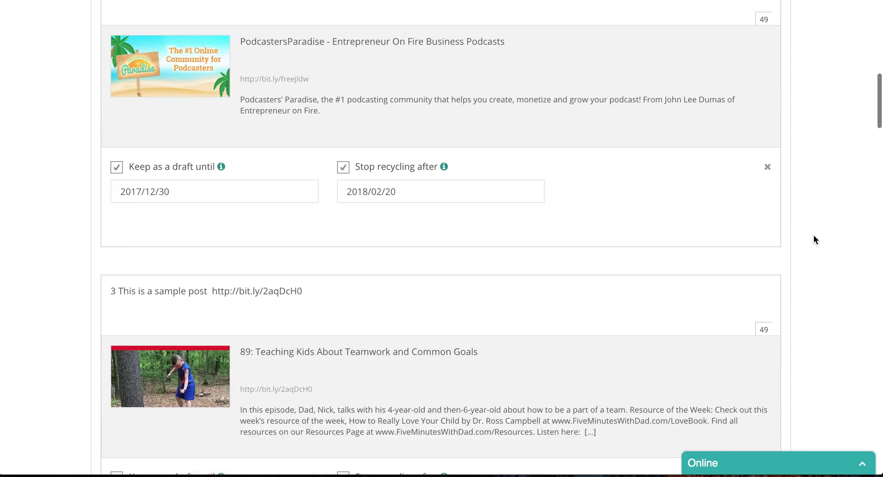
pyautogui.scroll(-12, 304, 374)
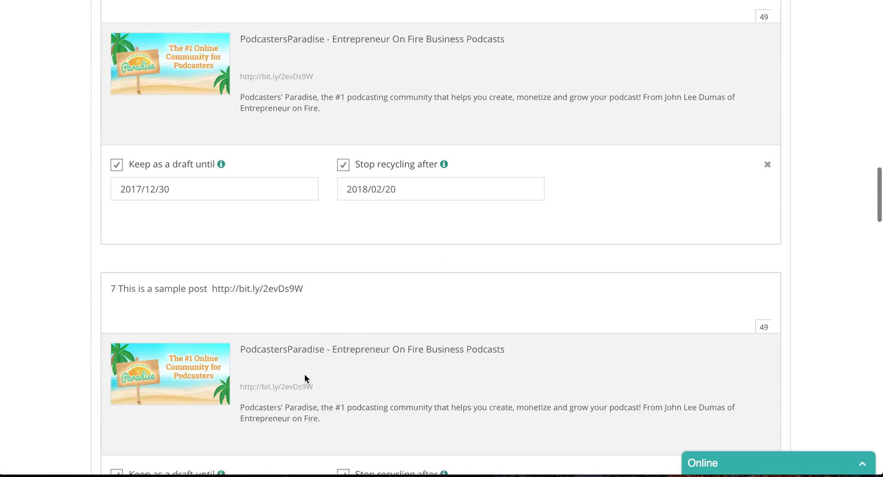
# Step: Review the remaining text posts through the sixteenth entry, checking the ninth post's editable message and image upload area
pyautogui.scroll(-8, 84, 306)
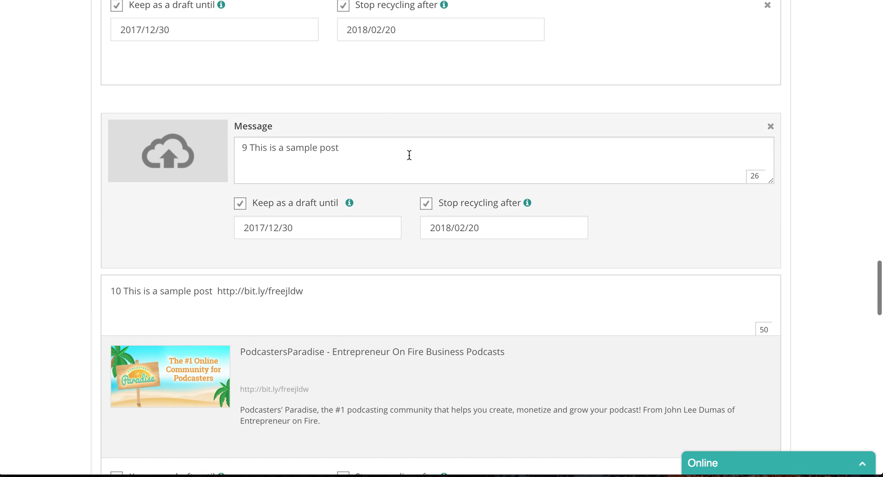
pyautogui.click(364, 147)
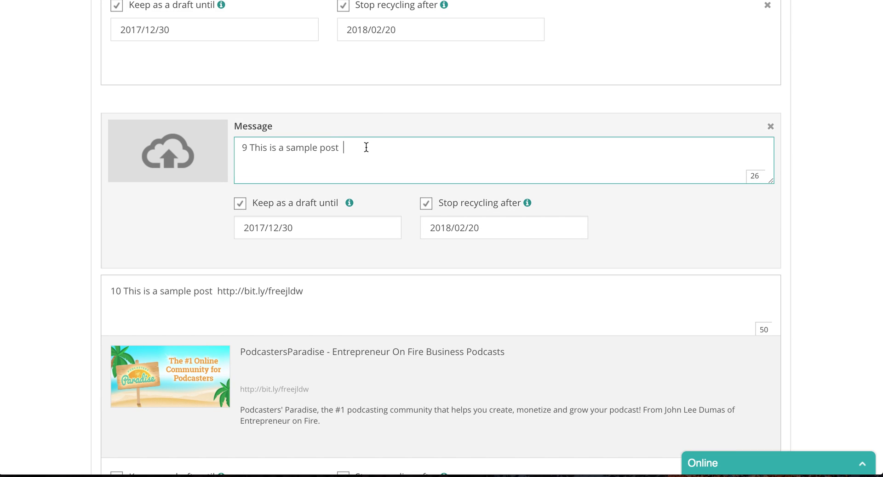
pyautogui.click(162, 156)
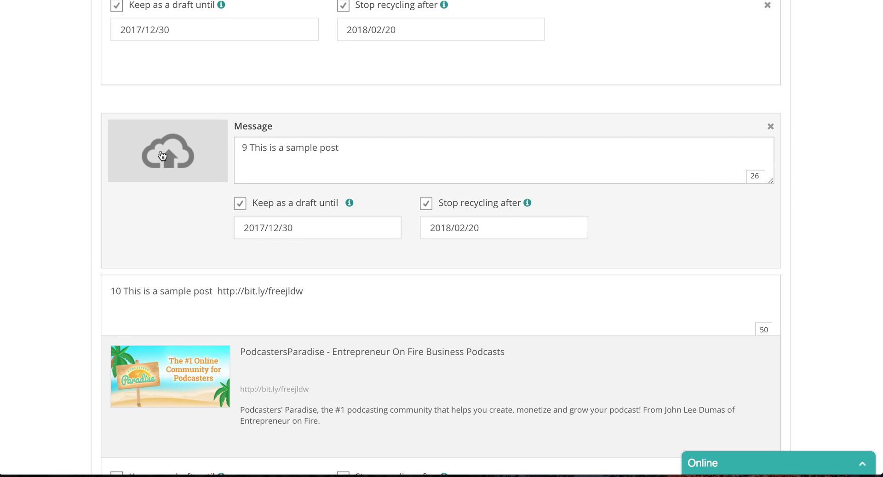
pyautogui.scroll(-20, 86, 244)
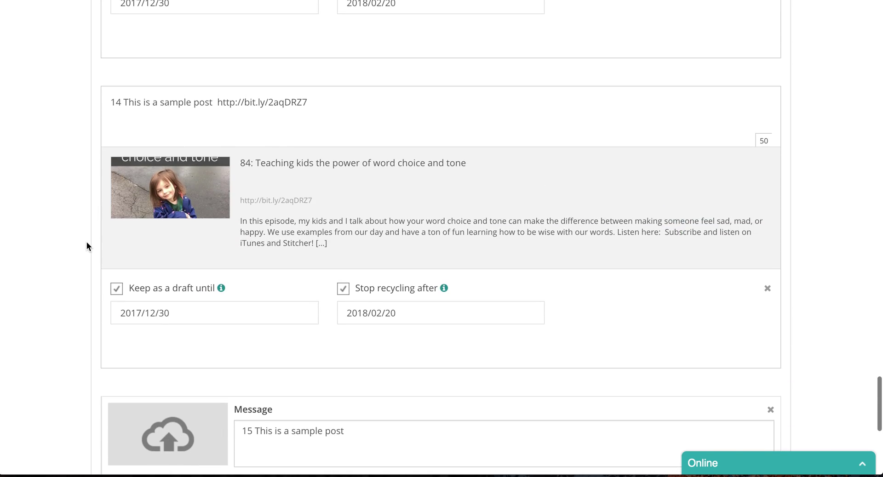
pyautogui.scroll(-8, 86, 242)
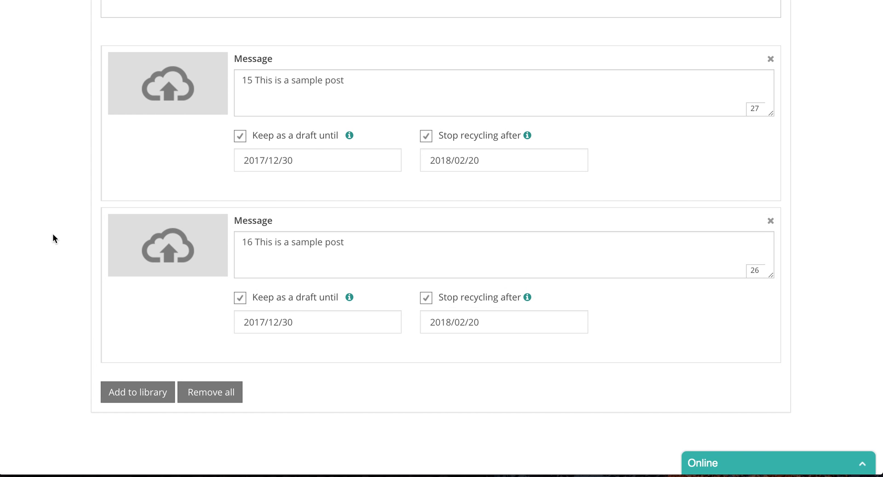
# Step: Leave the bulk upload page for the Content Library without adding the posts to the library
pyautogui.scroll(20, 53, 234)
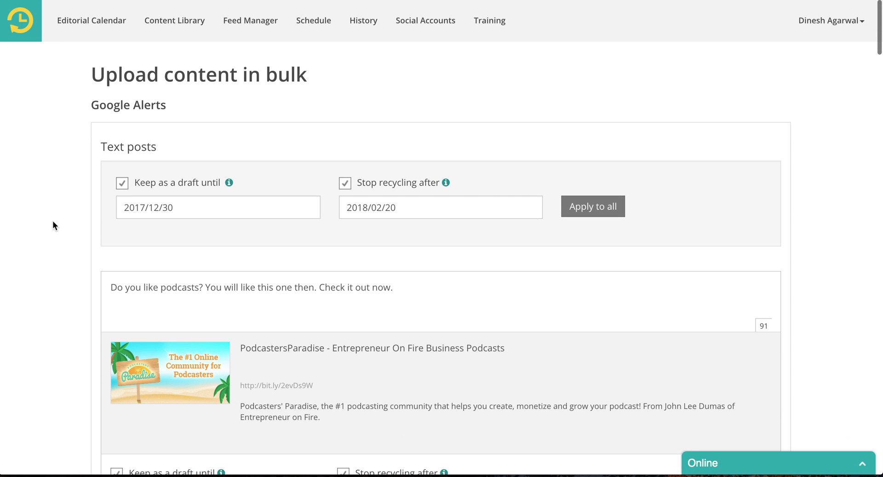
pyautogui.click(186, 25)
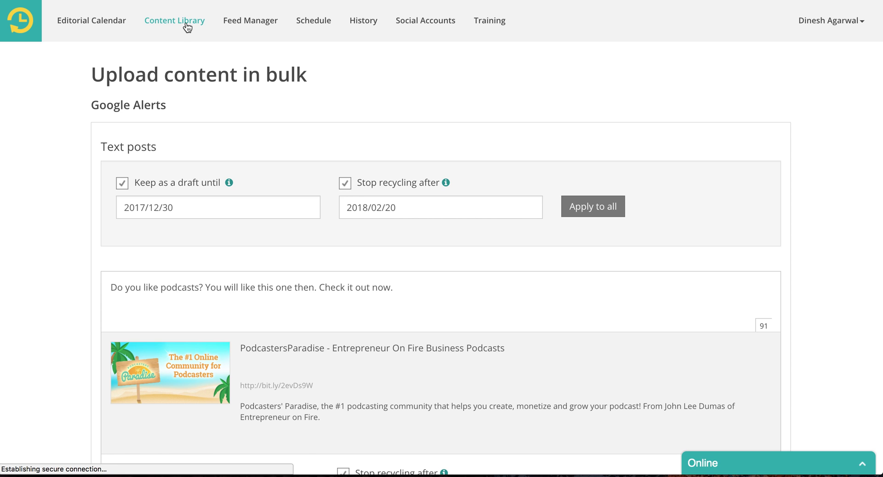